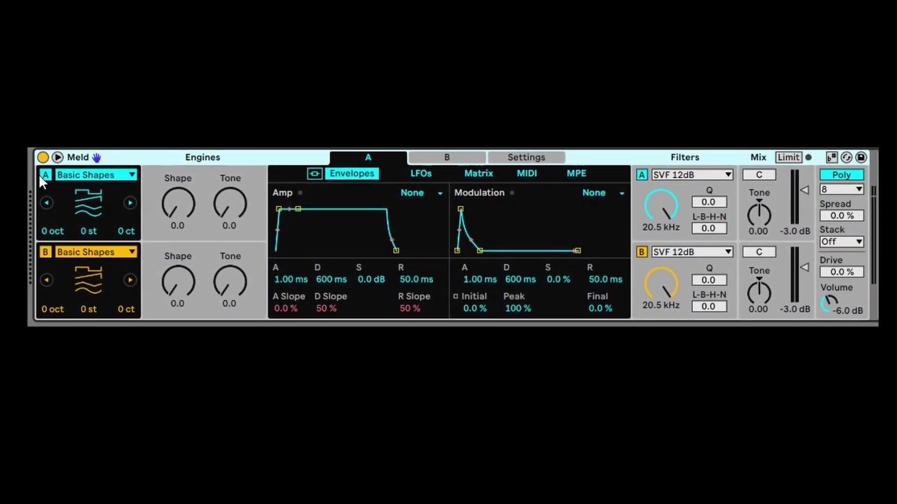
Toggle engines A and B off and then back on
left_click(49, 250)
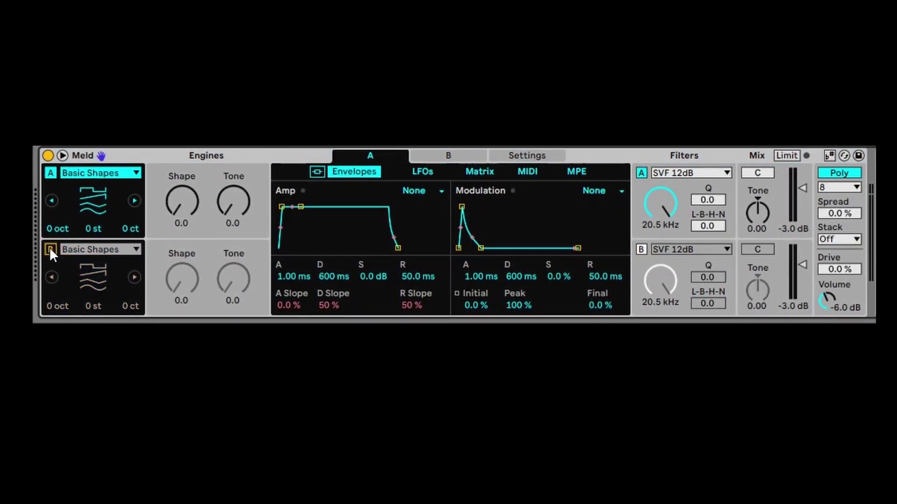
left_click(50, 247)
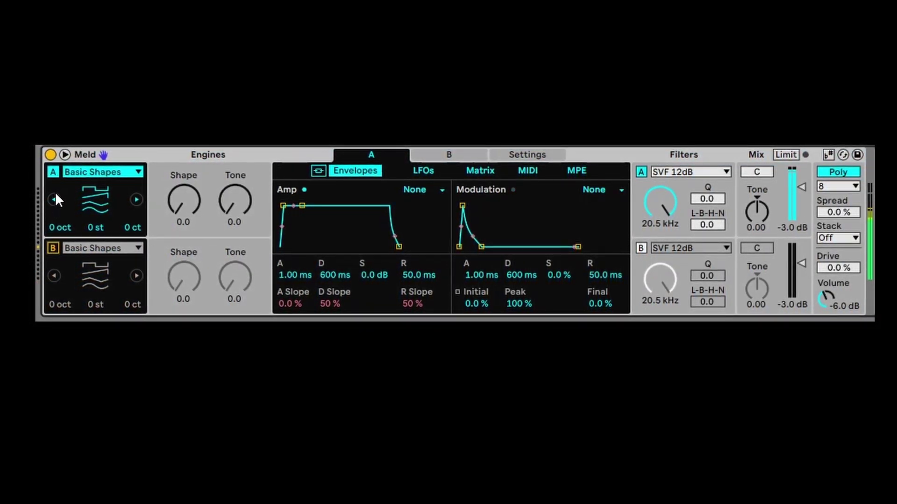
left_click(56, 246)
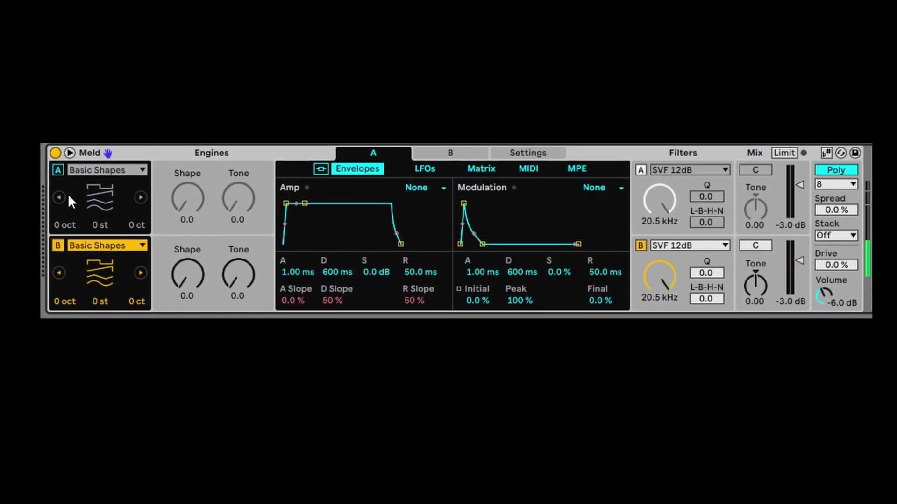
left_click(59, 169)
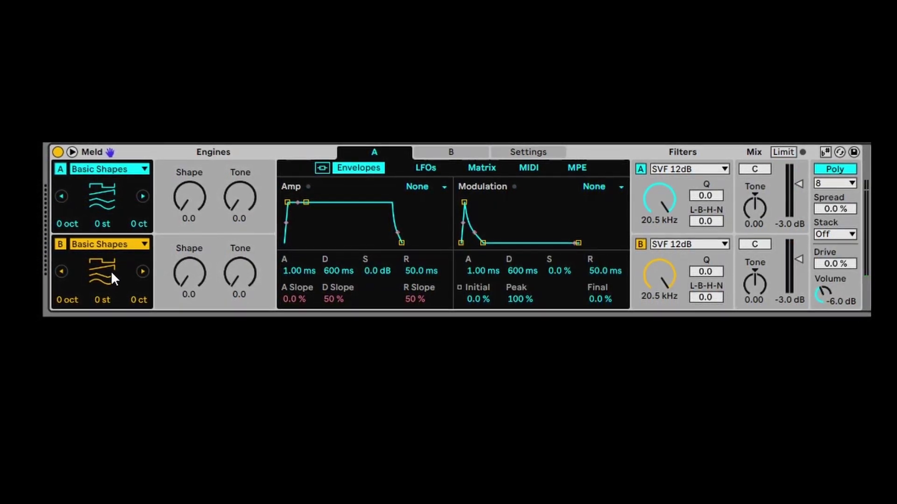
Change engine A's oscillator type to Square 5th
left_click(99, 168)
key("Up")
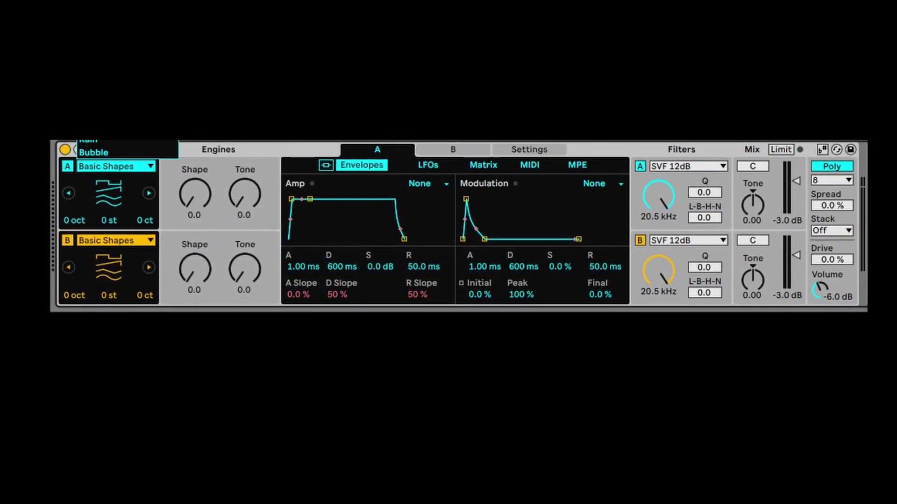
left_click(108, 93)
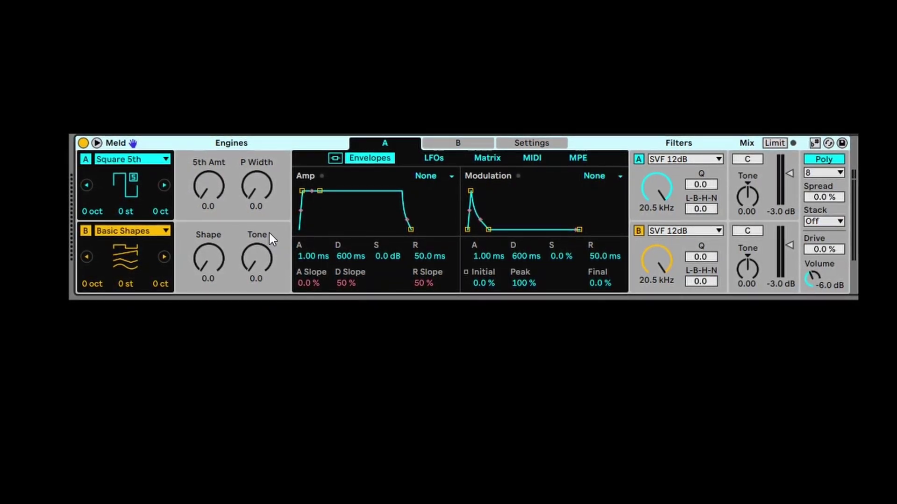
Raise oscillator A's 5th Amt and P Width to 4.8
left_click(211, 182)
left_click(265, 187)
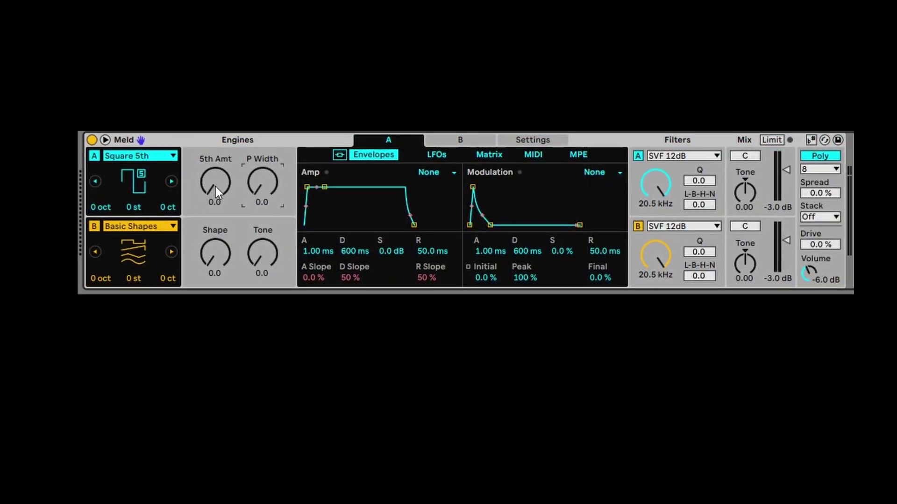
mouse_move(216, 186)
left_mouse_down()
mouse_move(216, 164)
mouse_move(225, 187)
mouse_move(264, 185)
mouse_move(265, 166)
mouse_move(264, 183)
mouse_move(225, 180)
mouse_move(225, 190)
left_mouse_up()
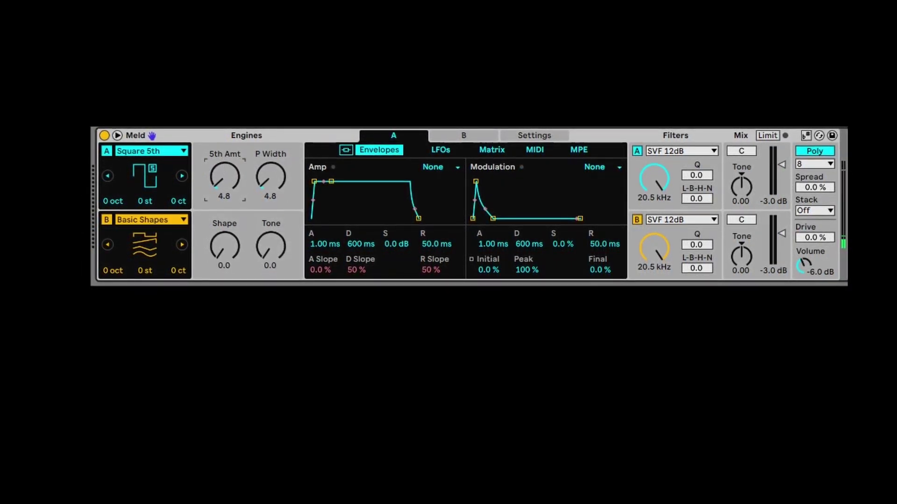
In the modulation matrix, make P Width engine A's Osc Macro 2
left_click(493, 150)
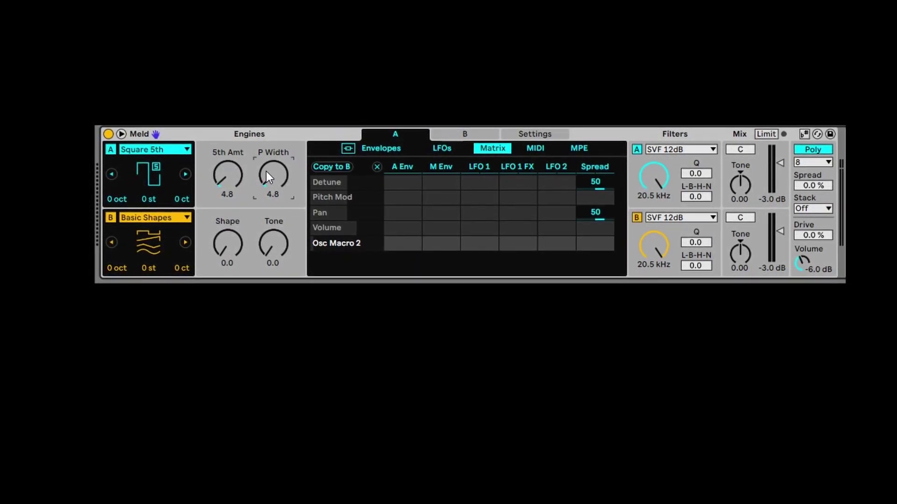
left_click(218, 172)
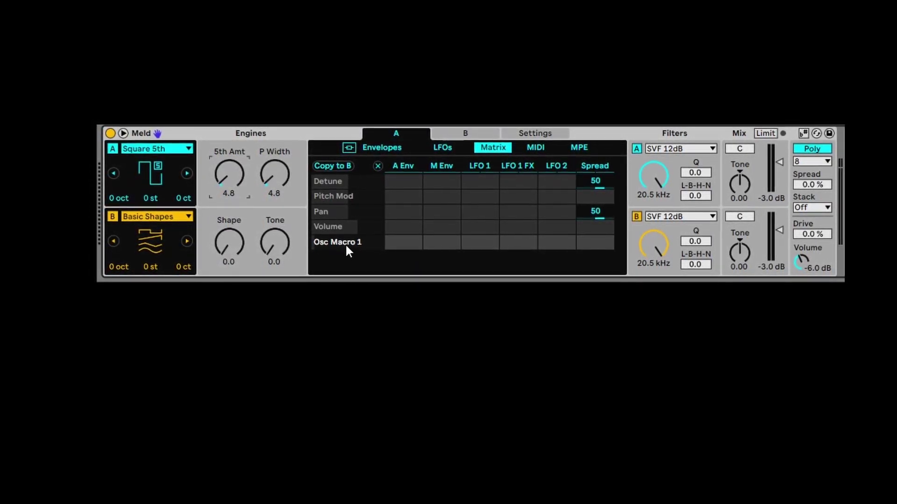
left_click(268, 181)
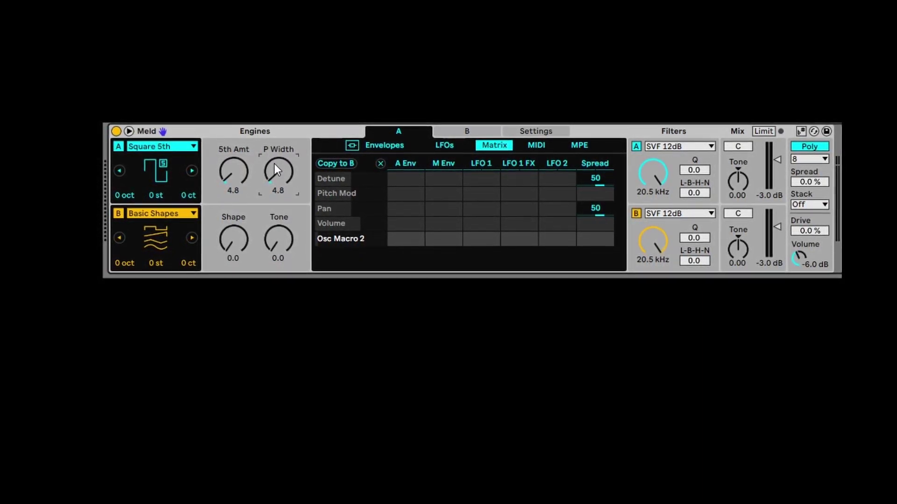
Route LFO 2 to Osc Macro 2 with an amount of about 80
left_click(482, 207)
left_click(558, 237)
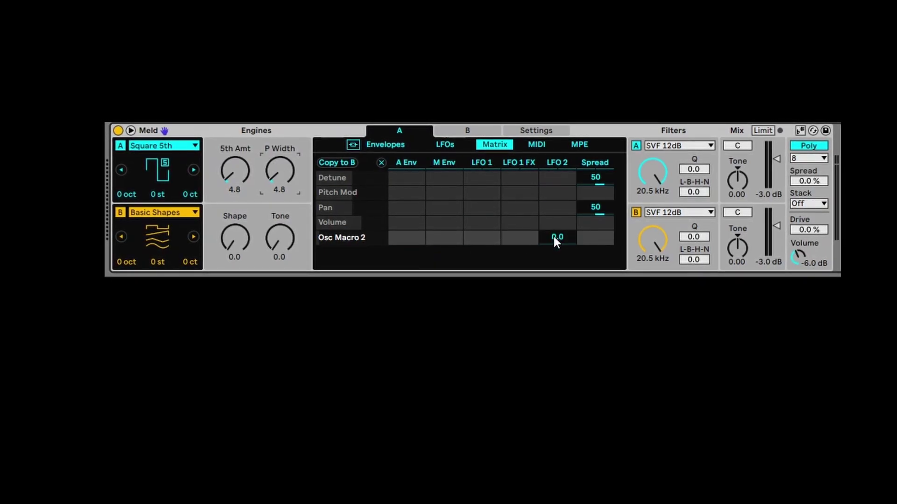
left_click_drag(553, 237, 553, 189)
left_click_drag(539, 236, 535, 228)
Show the LFO settings and set LFO 2's rate to 2.56 Hz
left_click(441, 143)
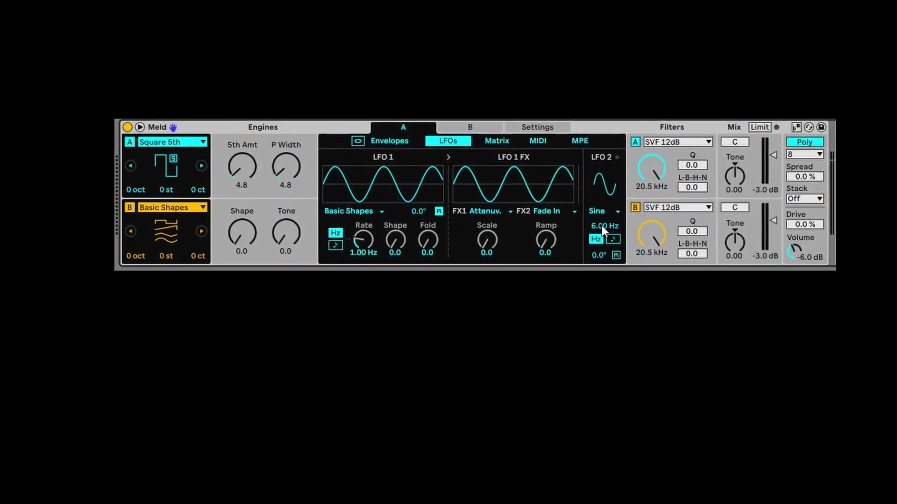
left_click_drag(602, 226, 588, 242)
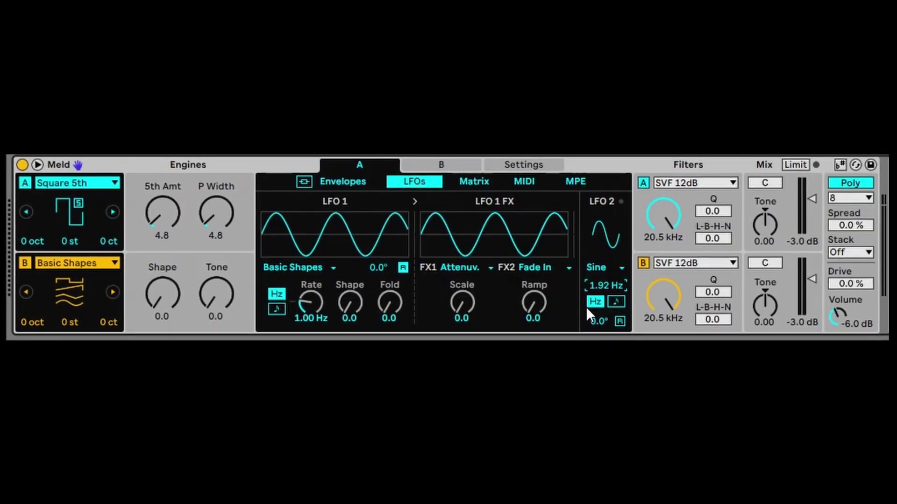
left_click_drag(606, 286, 607, 243)
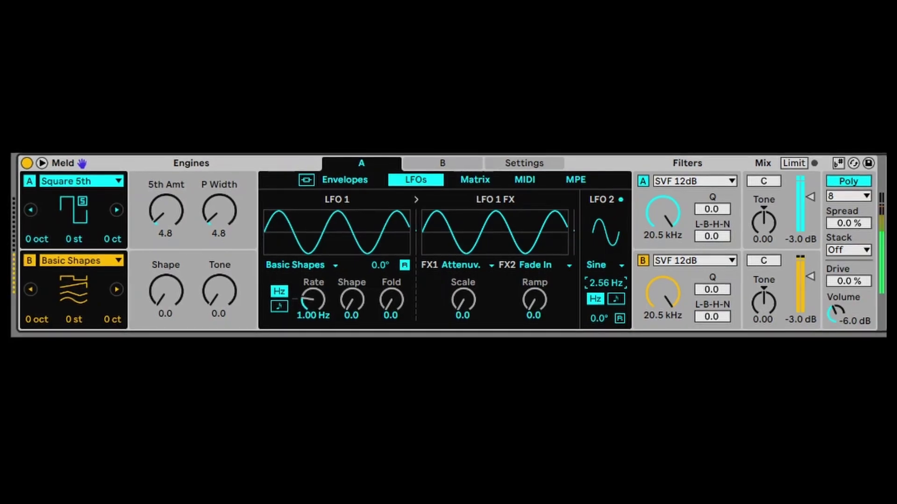
Change LFO 2's waveform to S&H (sample and hold)
left_click(617, 267)
left_click(615, 289)
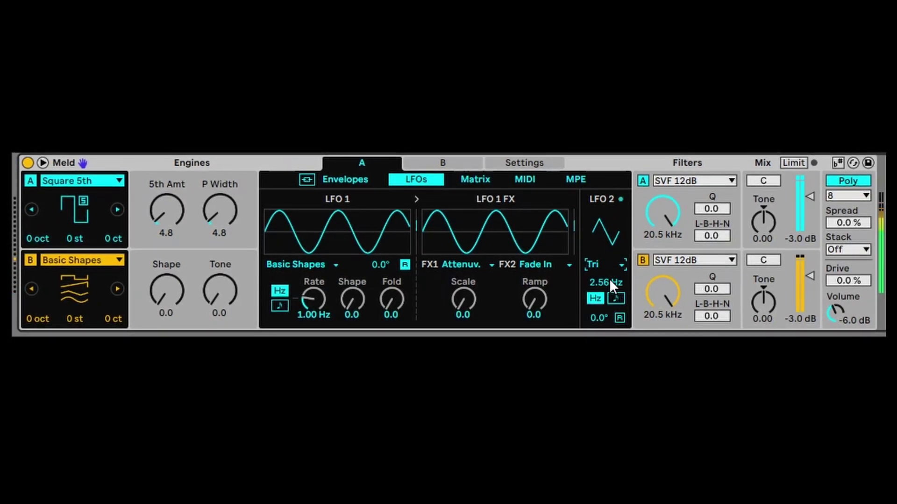
left_click(606, 270)
left_click(612, 333)
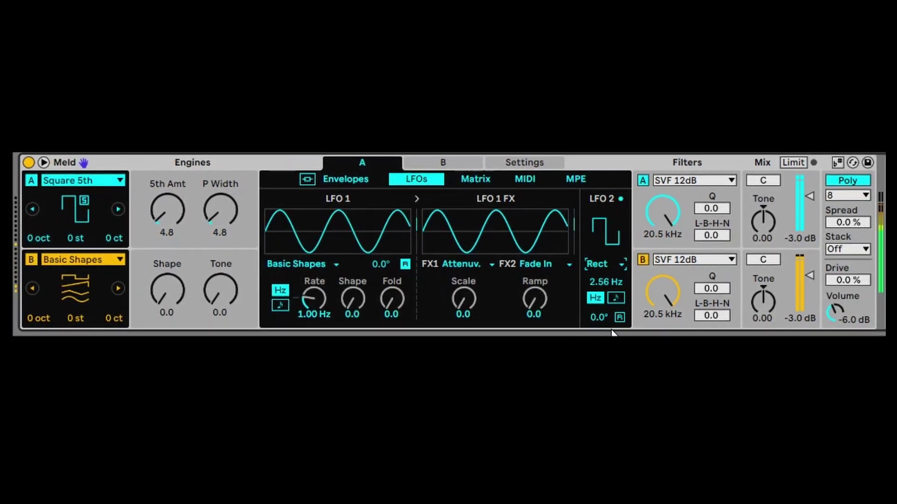
left_click(607, 347)
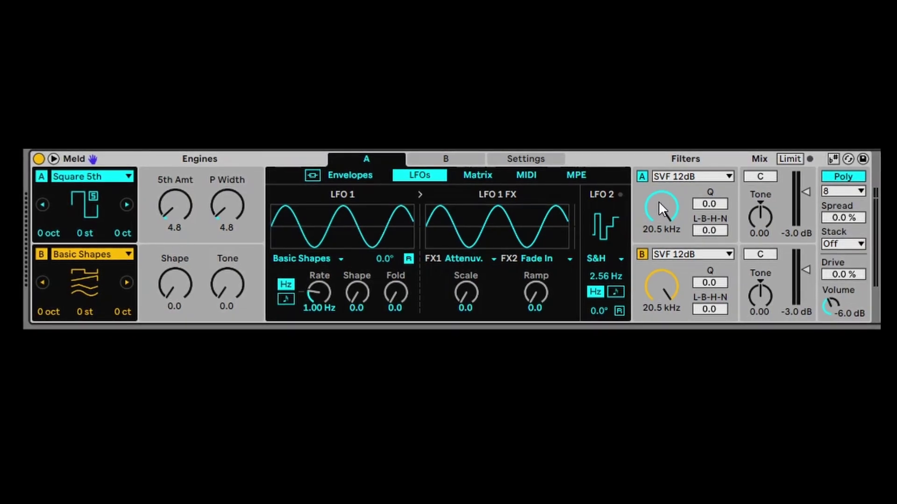
Turn Filter A's frequency down to 4.15 kHz and return to the Matrix view
left_click_drag(659, 201, 658, 231)
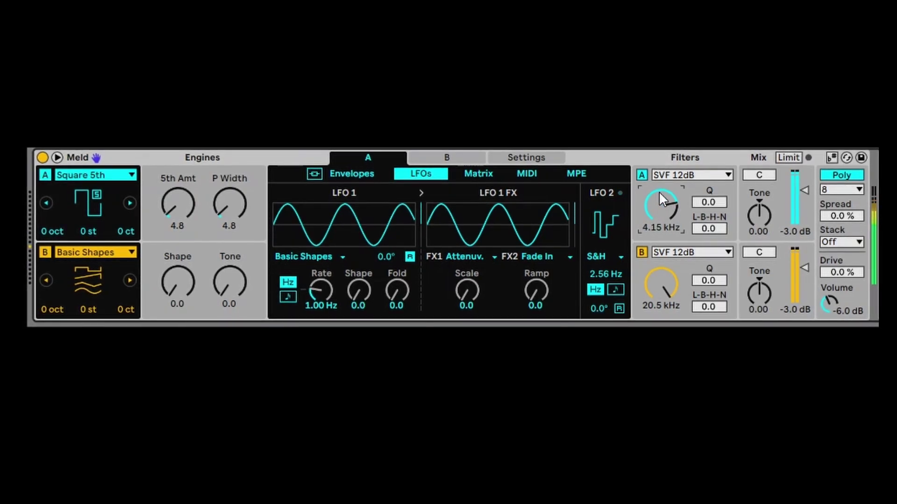
left_click(487, 174)
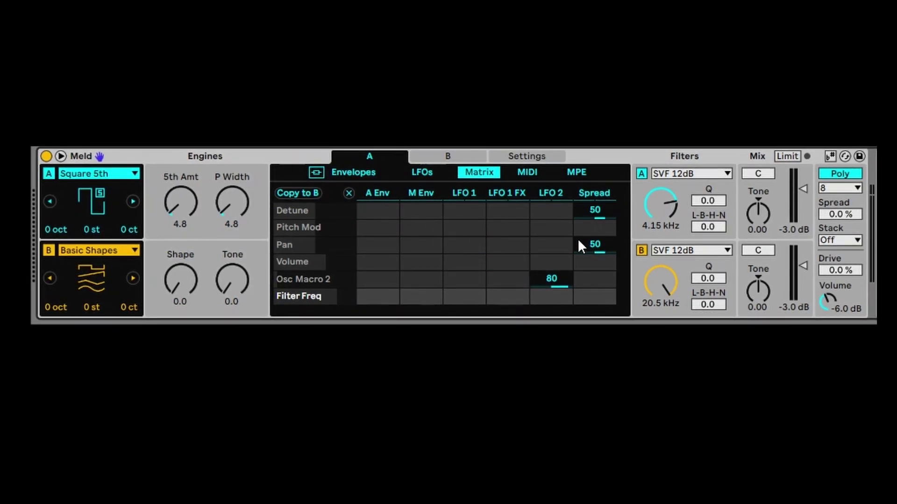
Make filter A a Phaser with 1.31 kHz cutoff, and raise Poly Spread to 56 %
left_click(691, 171)
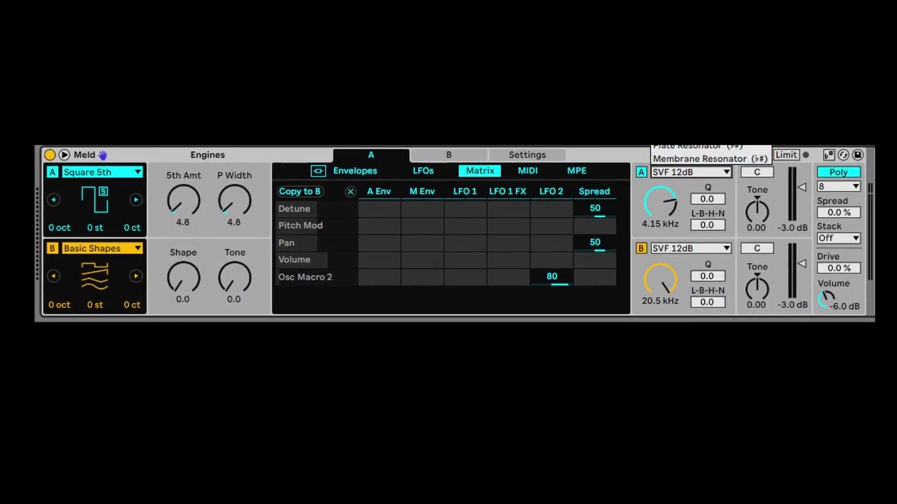
key("Escape")
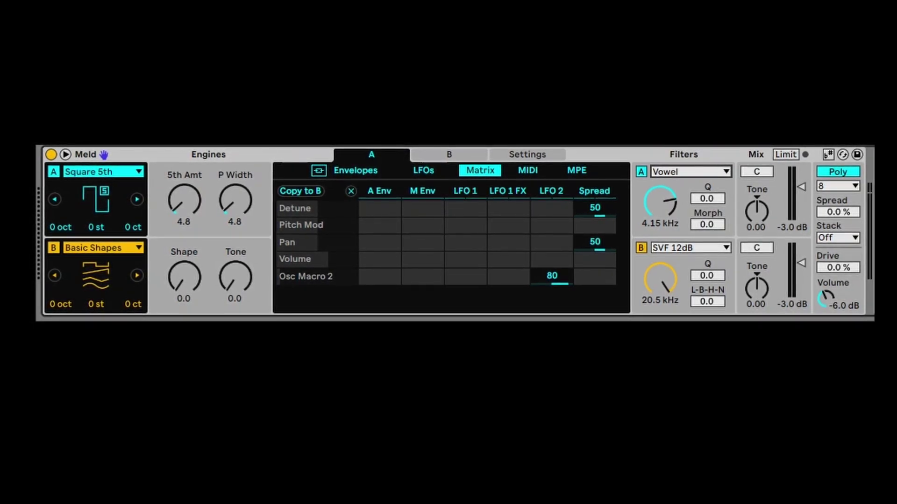
left_click(681, 198)
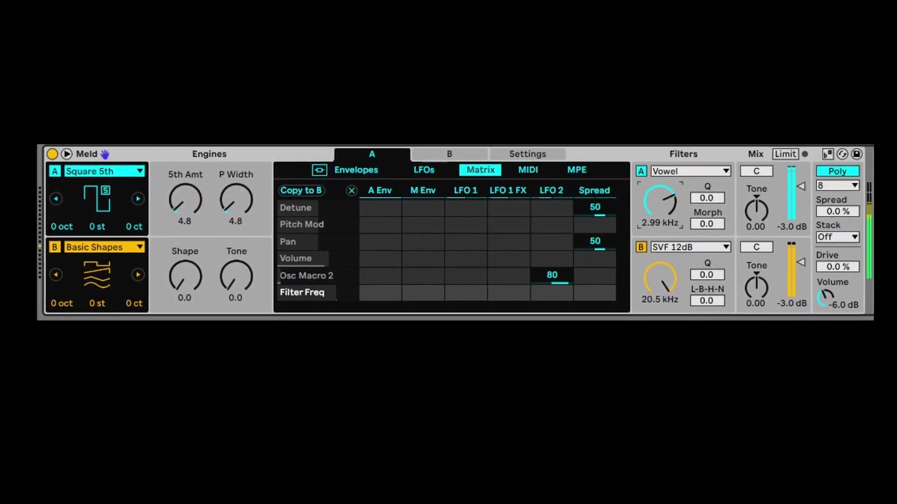
left_click(674, 171)
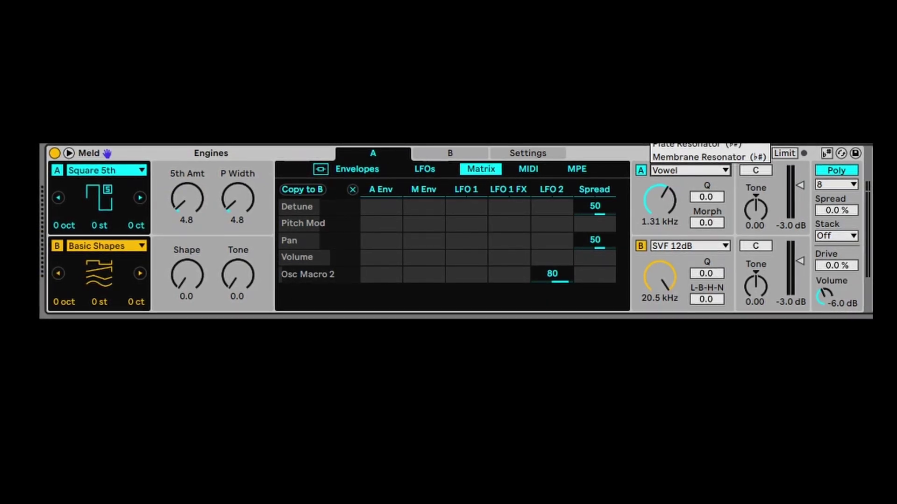
left_click(687, 131)
left_click_drag(663, 203, 663, 189)
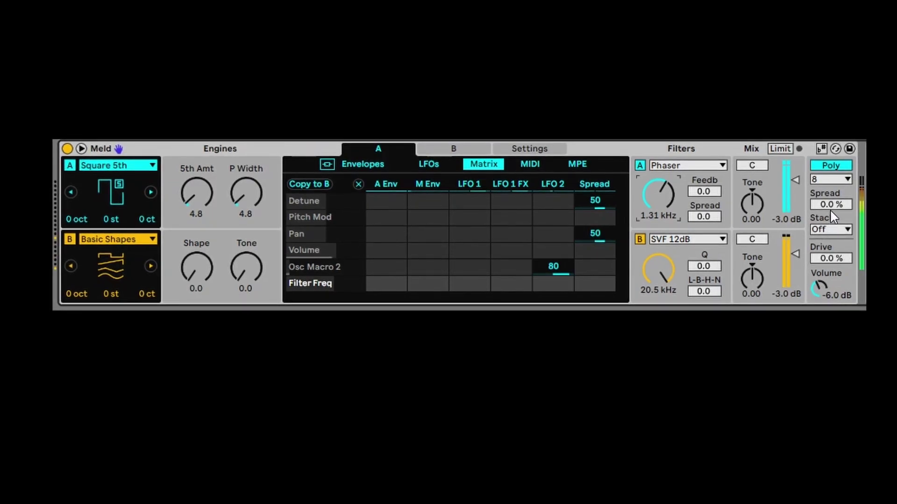
left_click_drag(831, 204, 831, 197)
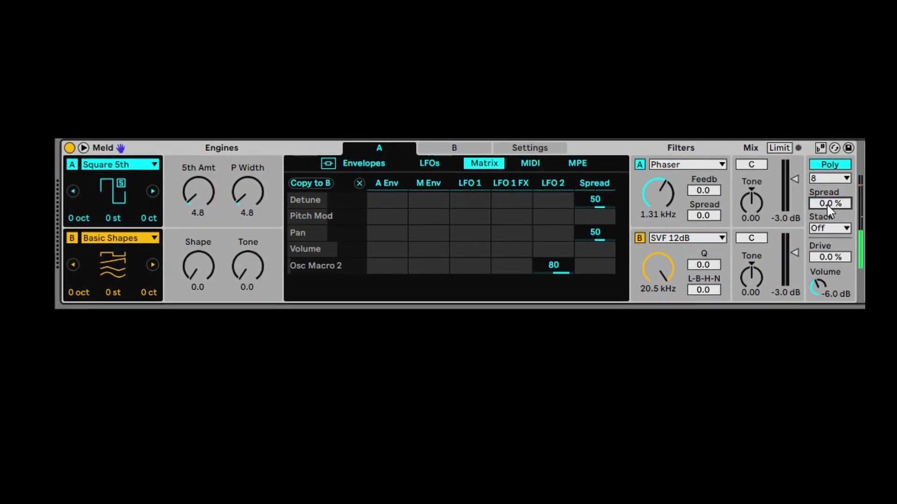
left_click(830, 227)
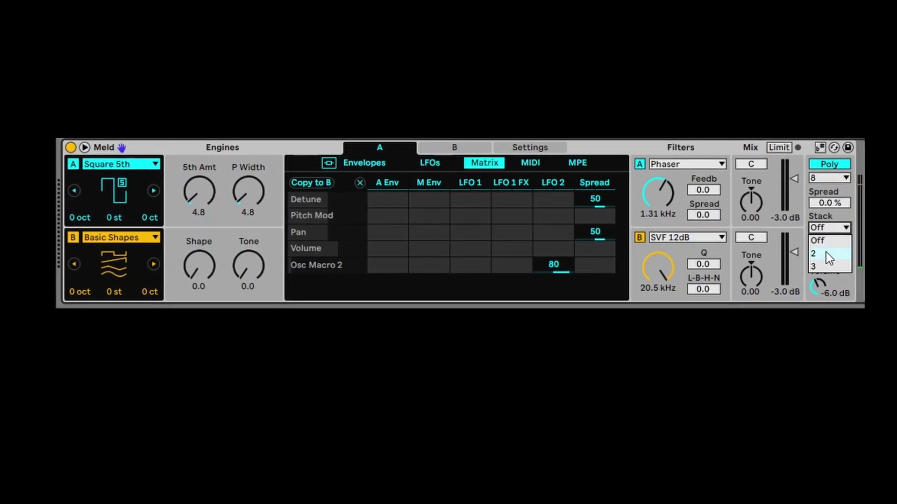
left_click(826, 252)
left_click(832, 227)
left_click(827, 239)
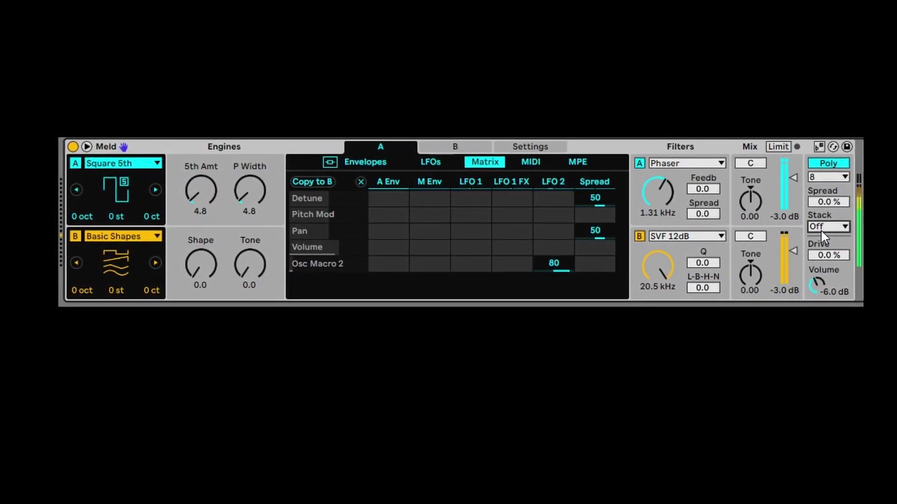
left_click(820, 228)
left_click(822, 249)
left_click(820, 229)
left_click(824, 263)
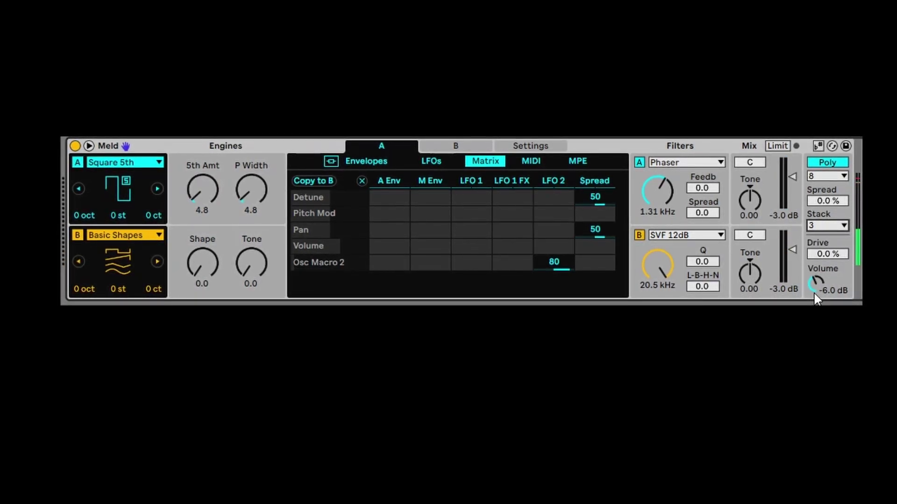
left_click(821, 224)
left_click(818, 235)
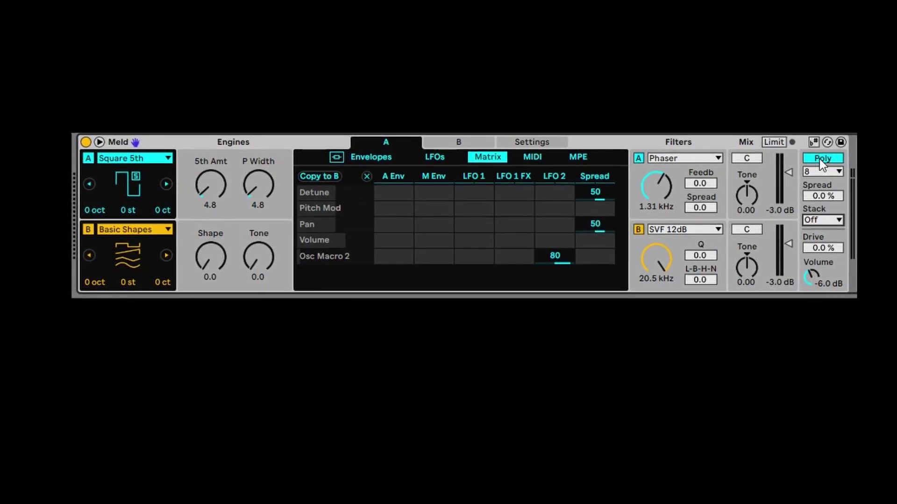
left_click(688, 139)
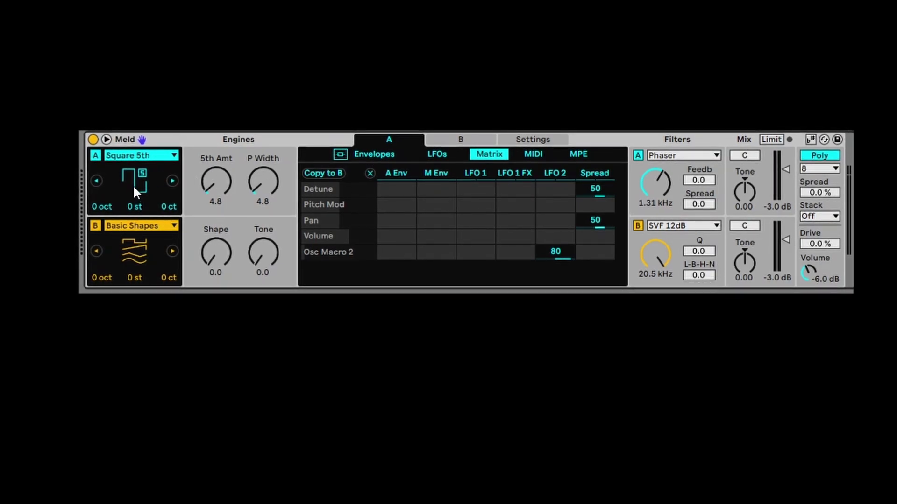
mouse_move(441, 226)
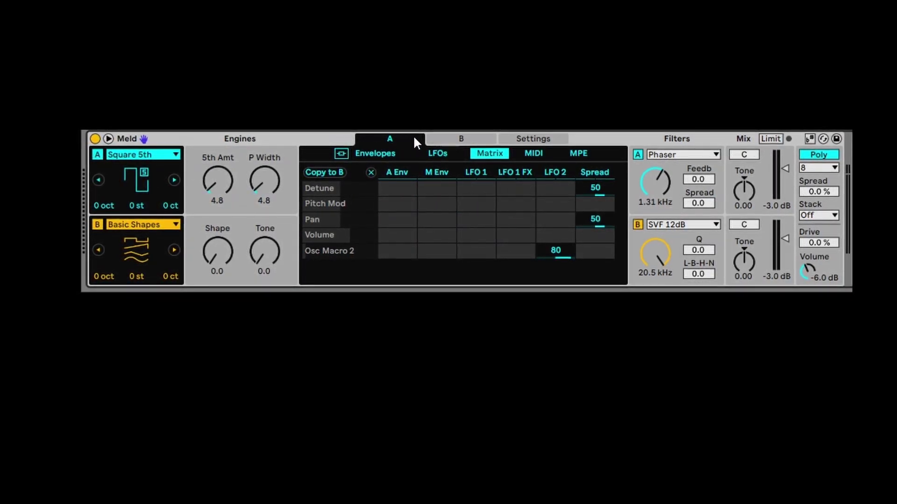
Switch the modulation matrix to engine B's tab
left_click(456, 137)
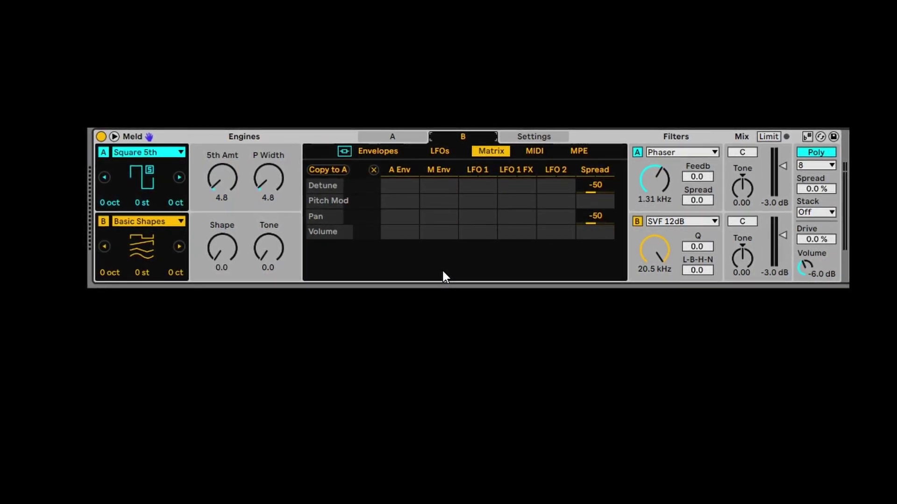
Back on engine A, choose the Fold Fm oscillator with Amount 19.8 and Shape 40.5
left_click(392, 136)
left_click(136, 153)
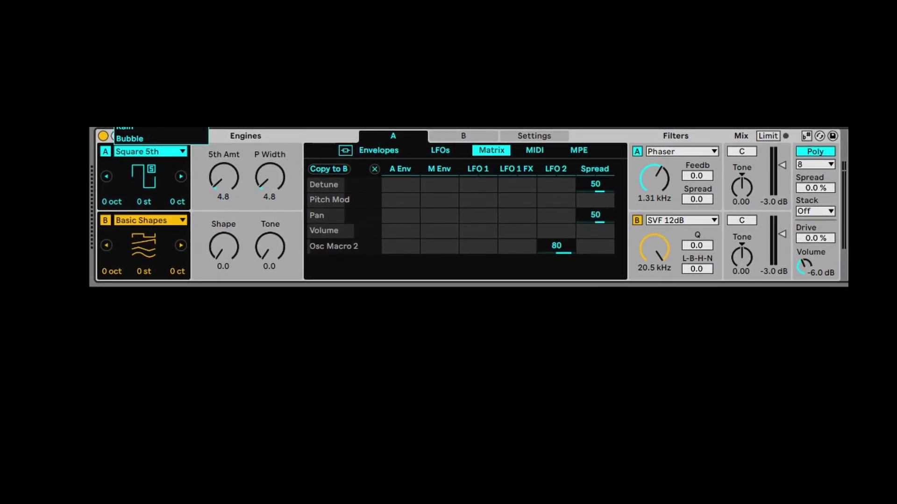
key("Return")
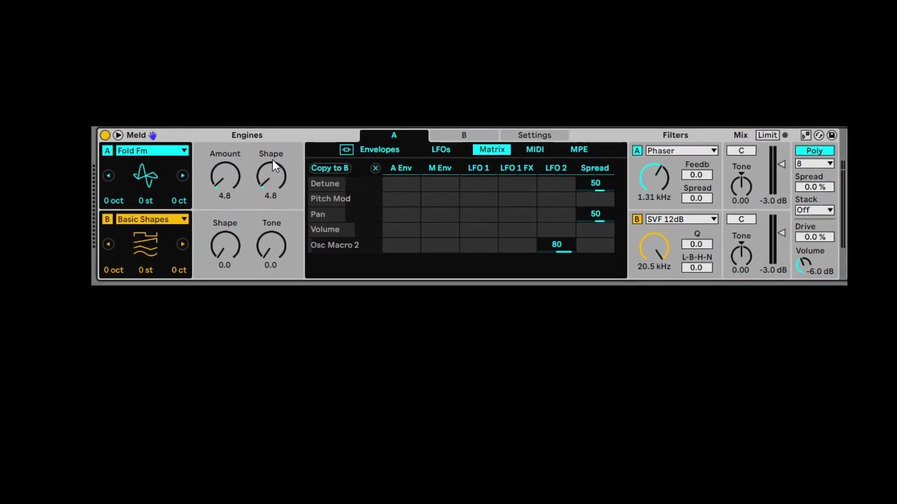
mouse_move(224, 176)
left_mouse_down()
mouse_move(224, 159)
mouse_move(224, 166)
left_mouse_up()
left_click_drag(279, 176, 279, 160)
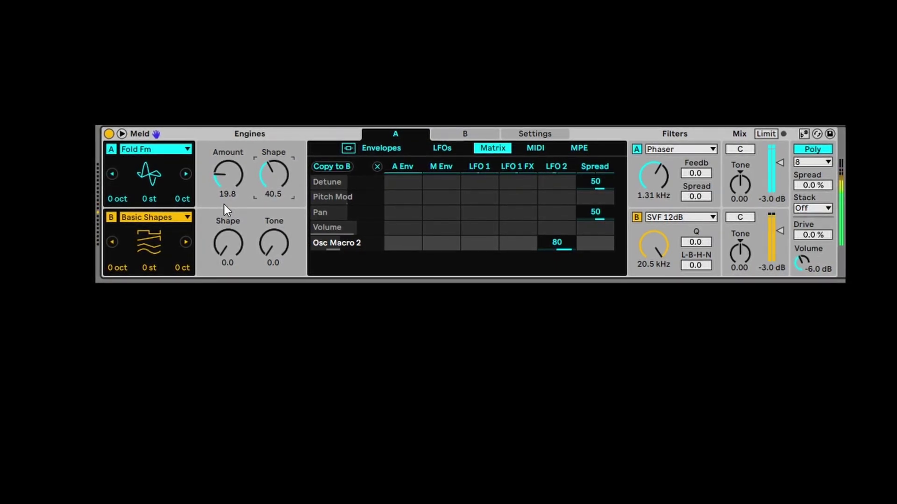
Route LFO 2 to engine A's Pan at 39, then copy engine A's settings to B
left_click(489, 187)
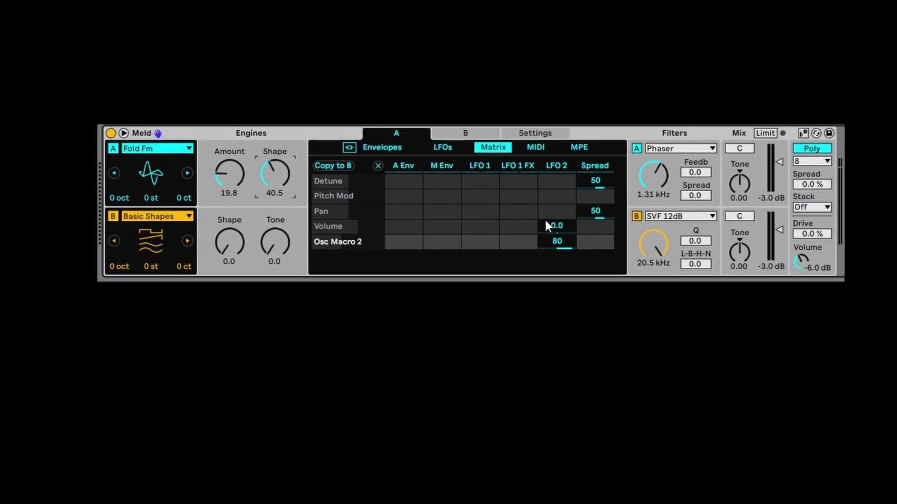
mouse_move(545, 214)
left_mouse_down()
mouse_move(546, 202)
mouse_move(544, 217)
left_mouse_up()
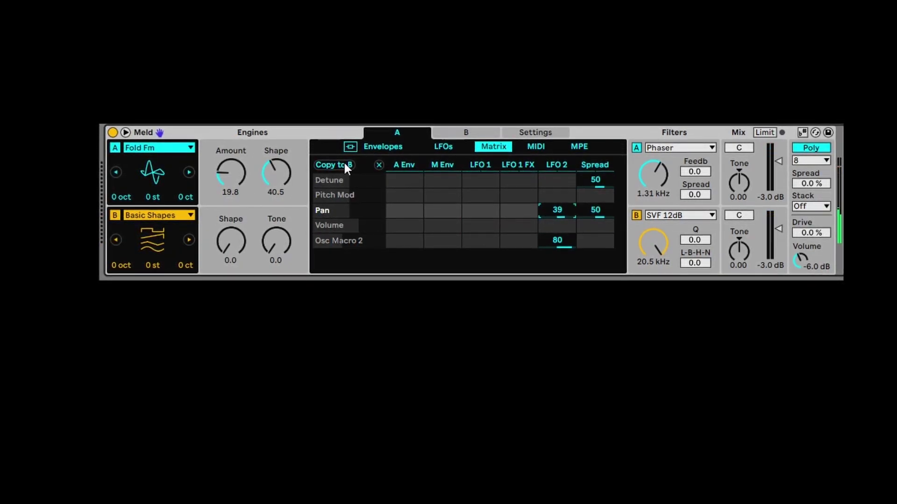
left_click(230, 220)
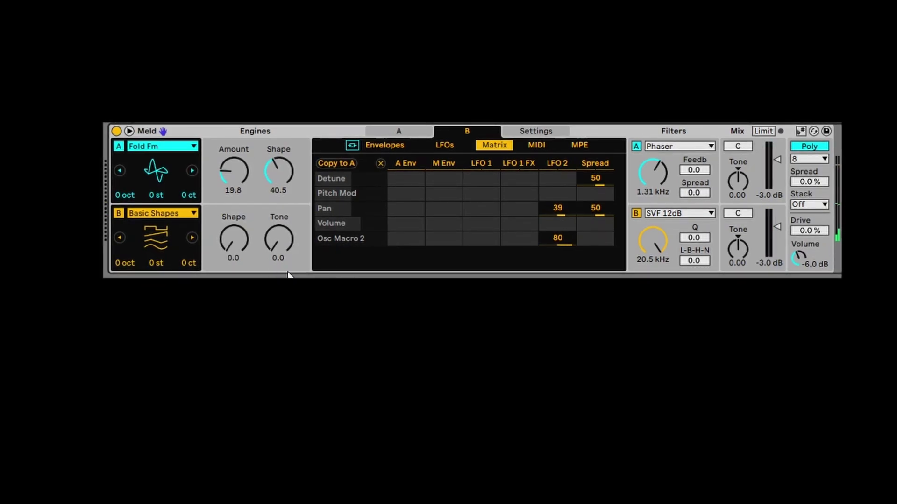
Set engine B's Shape to 17.5 and Tone to 20.6, and clear its LFO 2 routings
left_click_drag(234, 239, 234, 207)
left_click_drag(290, 241, 290, 218)
left_click_drag(236, 236, 236, 253)
double_click(561, 206)
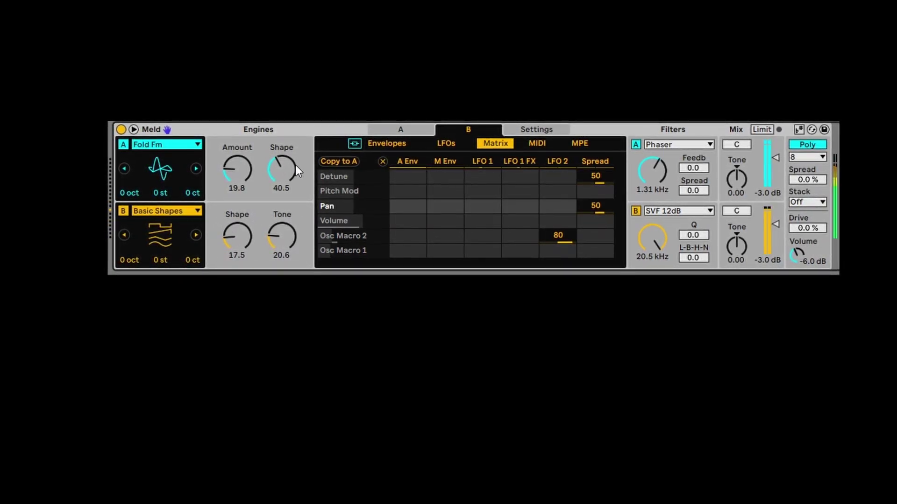
double_click(556, 236)
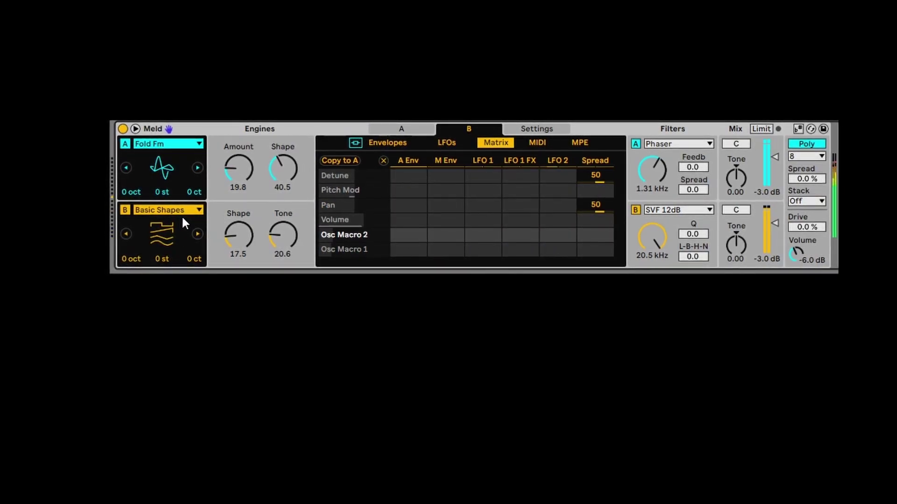
Stack voices in 2 and widen the stack Spread to 45 %
left_click(806, 201)
left_click(807, 221)
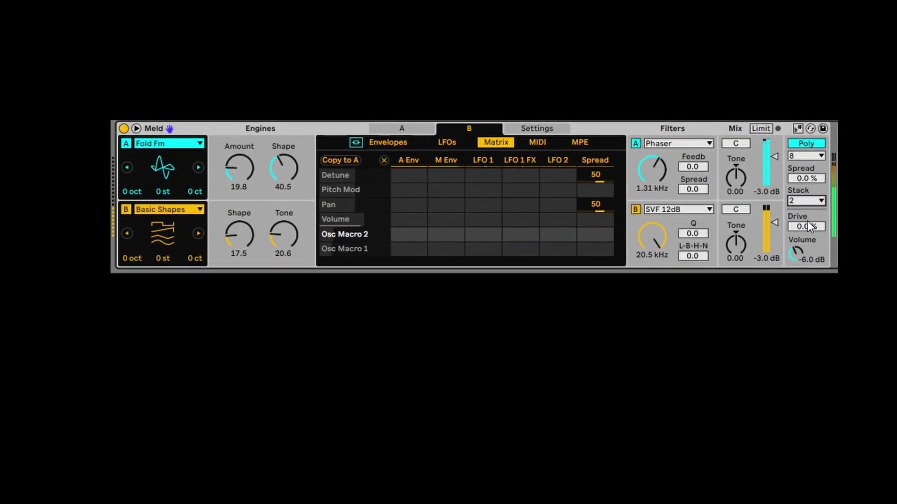
mouse_move(806, 177)
left_mouse_down()
mouse_move(806, 160)
mouse_move(806, 172)
left_mouse_up()
Set Meld's voice count to 12 after briefly trying 2 and 3 voices
left_click(799, 154)
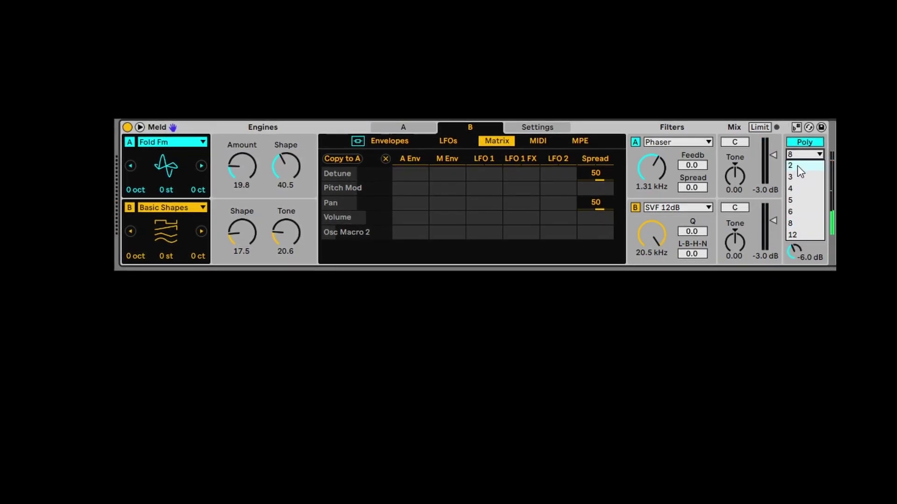
left_click(798, 166)
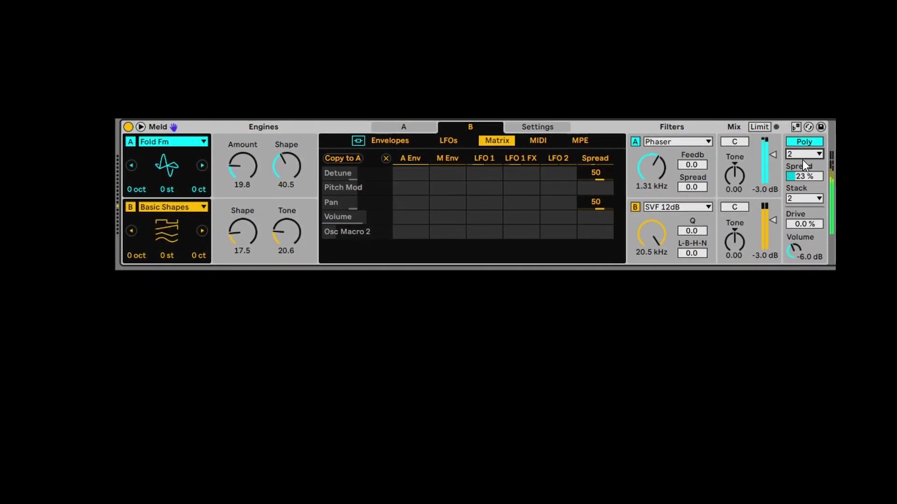
left_click(799, 155)
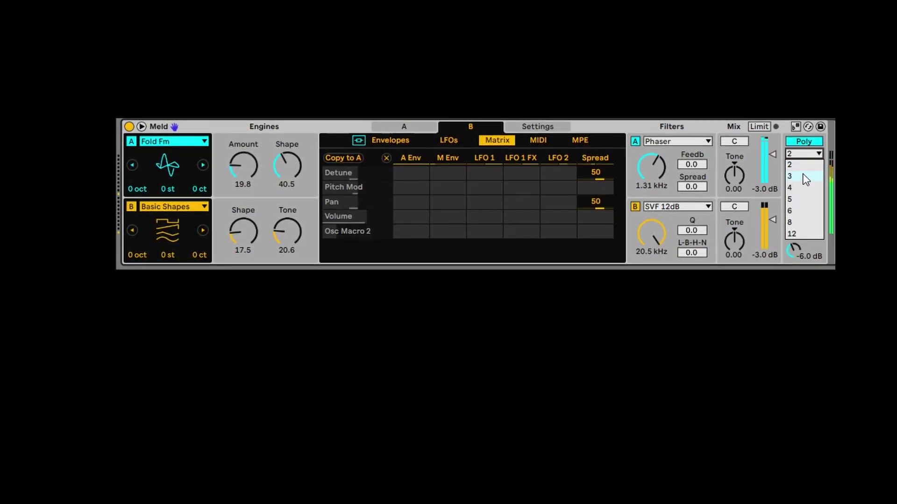
left_click(800, 160)
left_click(797, 152)
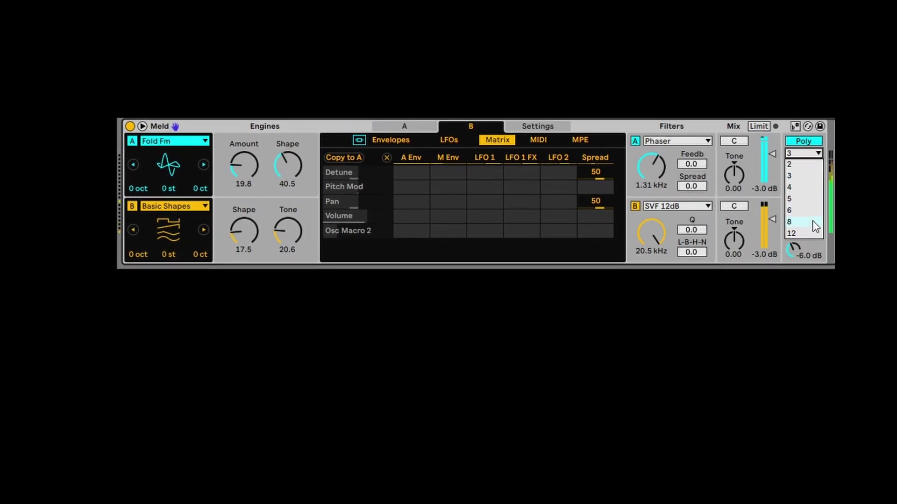
left_click(809, 234)
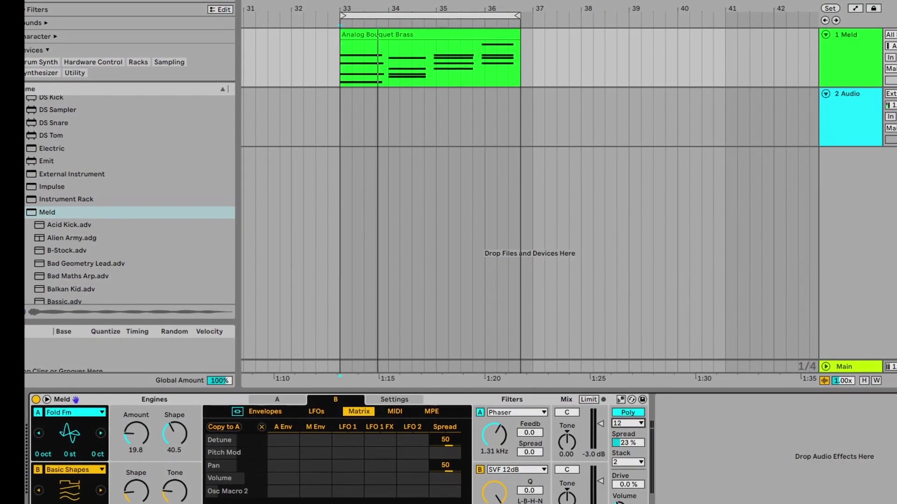
Audition the Meld presets Carbon String, Carioto Bass, Chair of Board, Chrome Frame, ColFm2 and Daily Routine
scroll(131, 259, "down", 5)
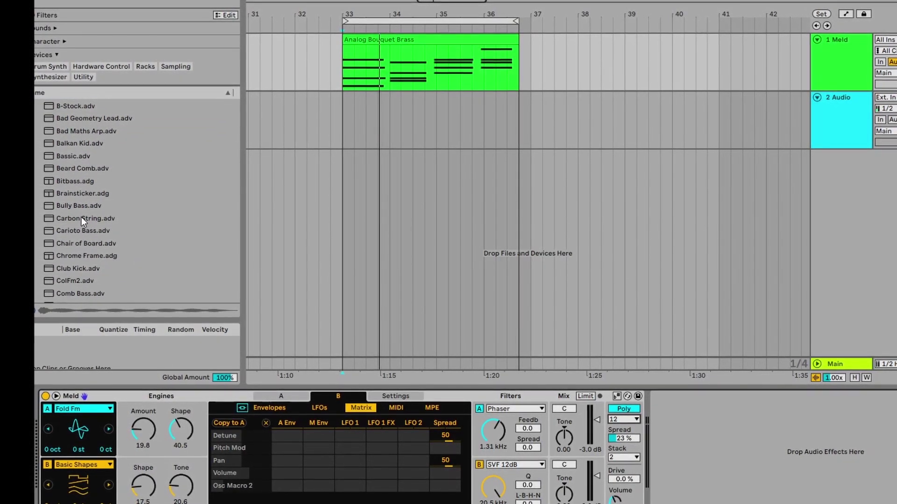
left_click(83, 217)
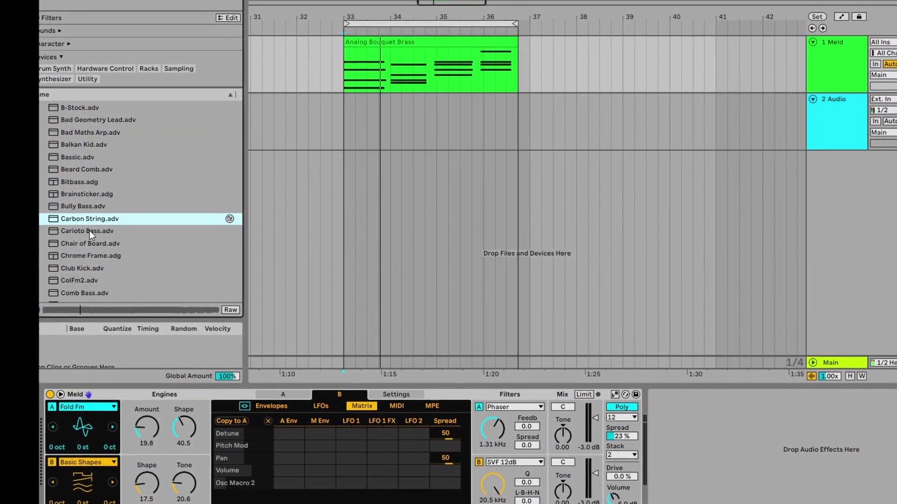
left_click(89, 231)
left_click(97, 244)
left_click(99, 256)
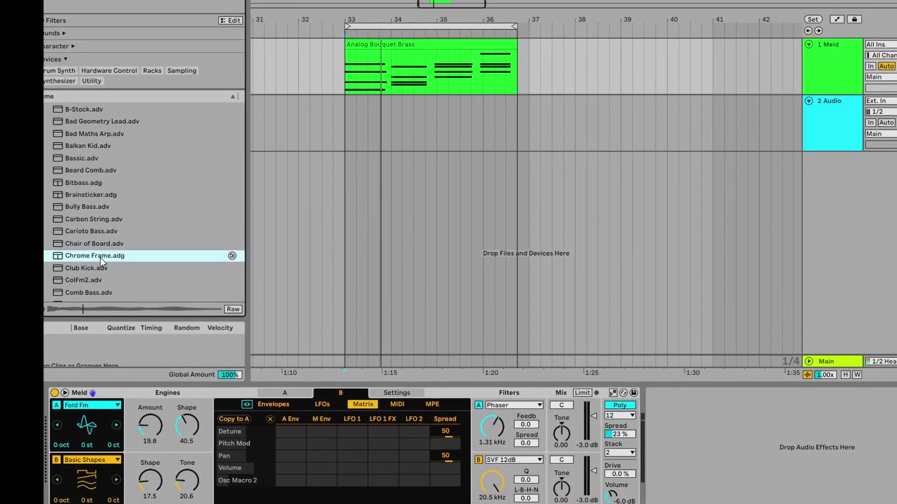
left_click(99, 279)
scroll(97, 276, "down", 3)
left_click(96, 277)
scroll(100, 273, "down", 3)
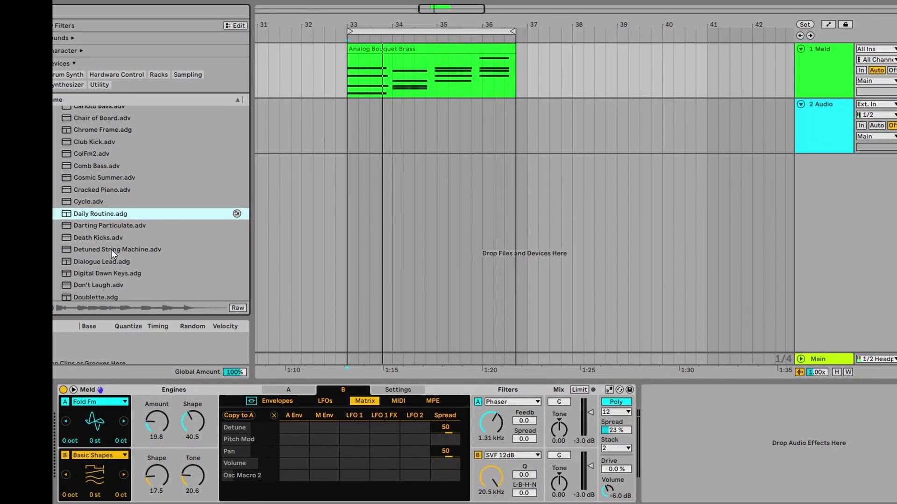